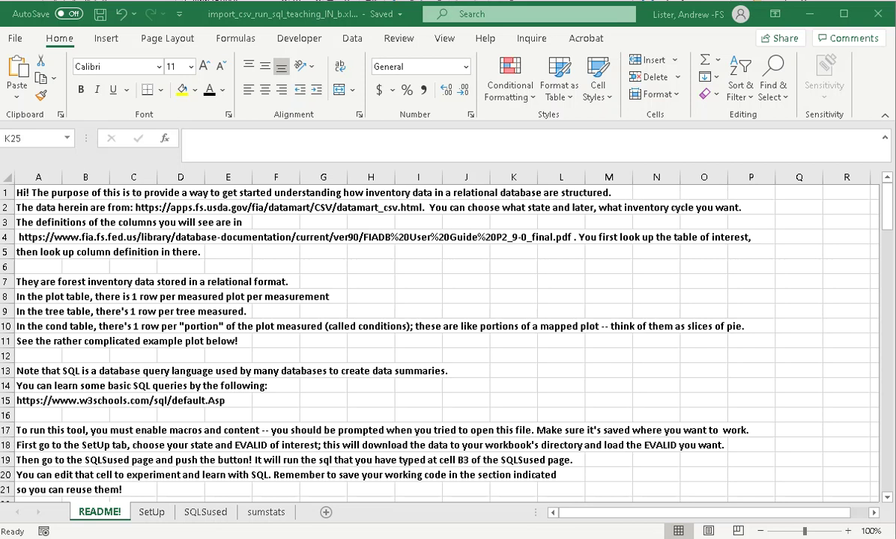
# Step: Select the first README instruction line, then switch to the SetUp sheet showing Maryland's evaluations
pyautogui.click(38, 193)
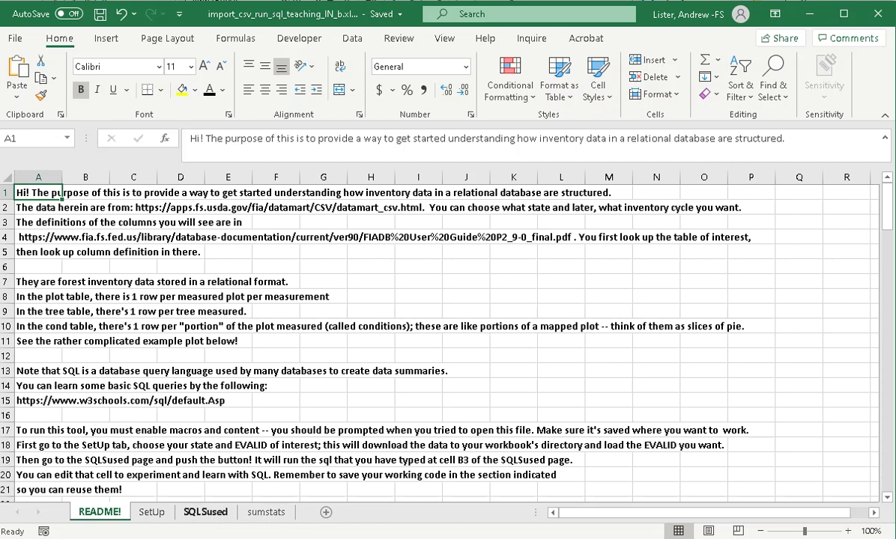
pyautogui.click(151, 511)
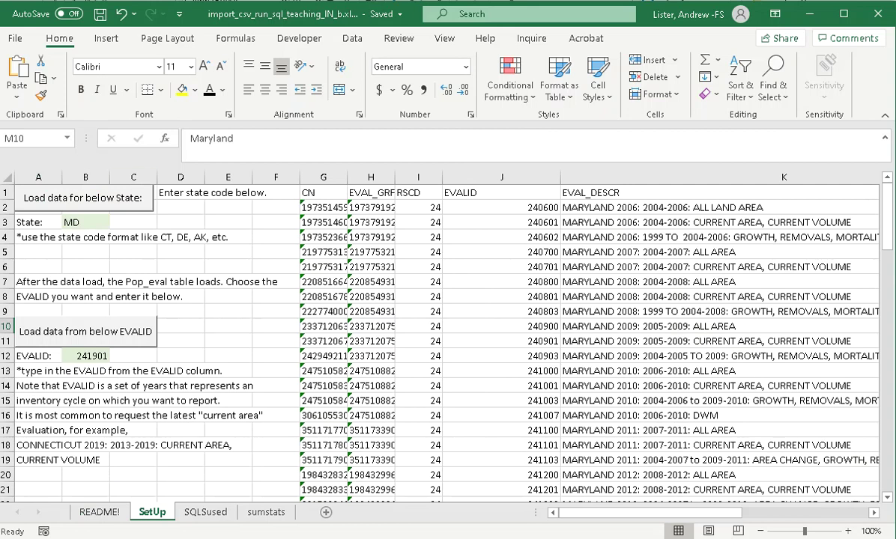
pyautogui.click(86, 222)
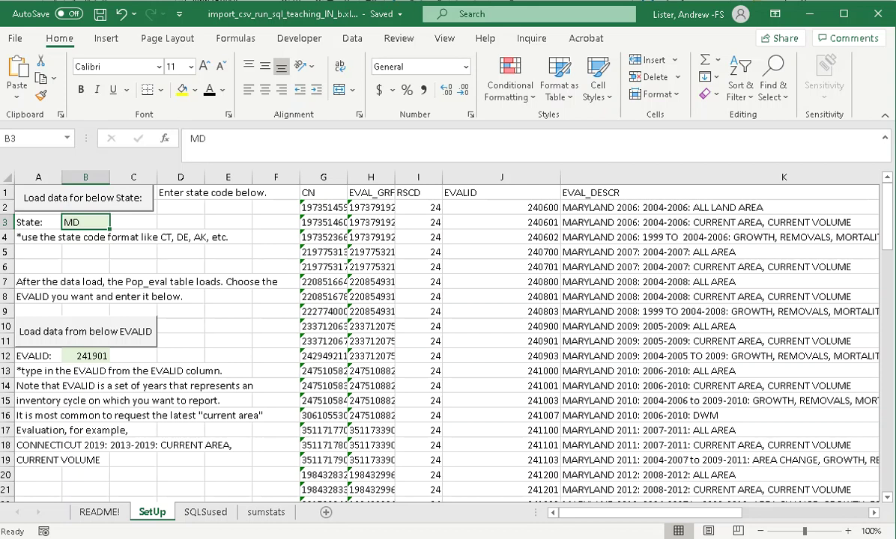
pyautogui.scroll(-12, 449, 337)
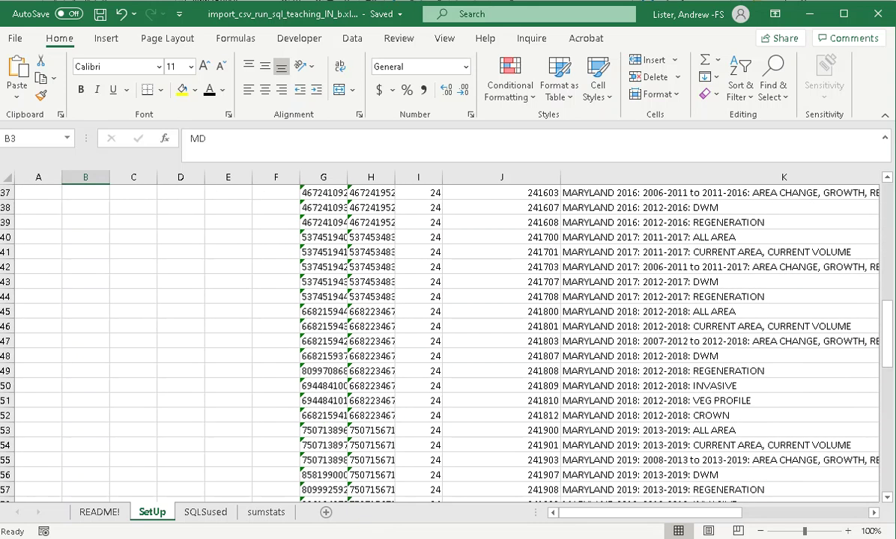
pyautogui.scroll(-1, 449, 337)
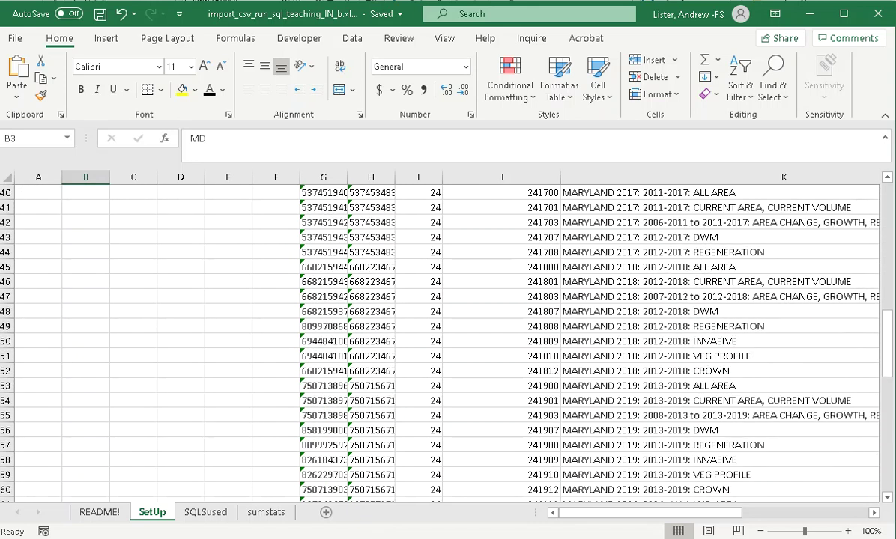
pyautogui.click(501, 401)
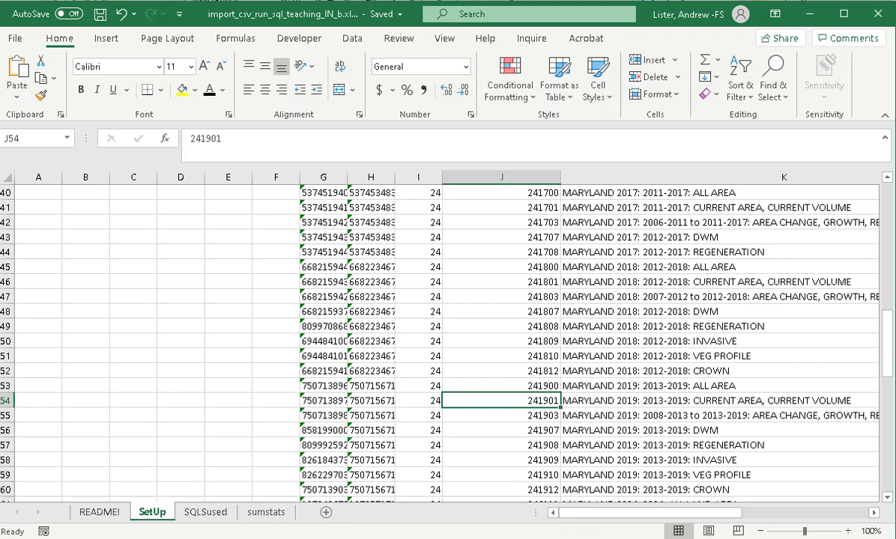
pyautogui.scroll(13, 448, 337)
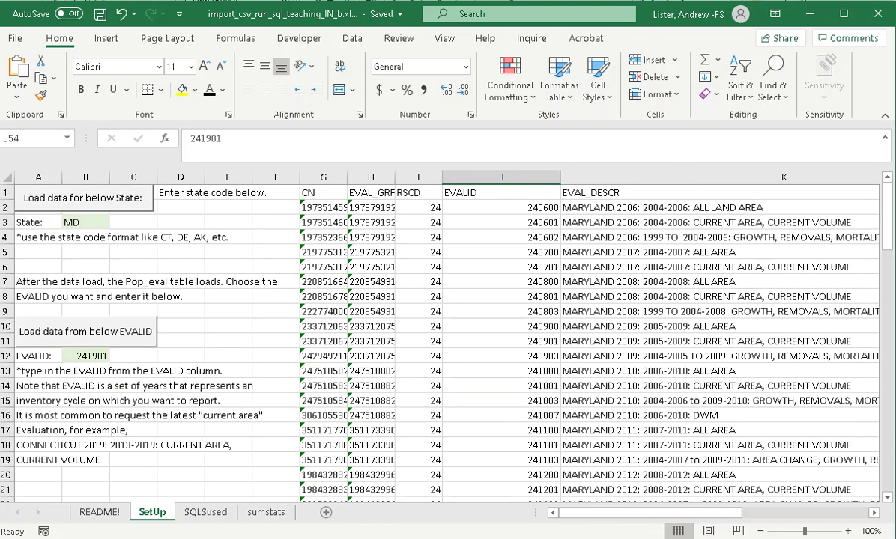
pyautogui.click(86, 356)
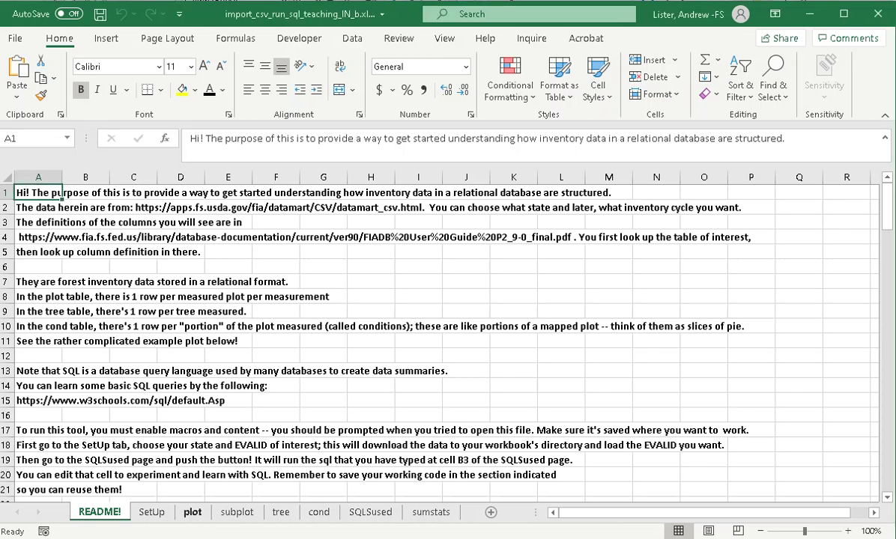
# Step: Review the loaded subplot, tree, cond and plot tables, selecting the plot table's INVYR column
pyautogui.click(236, 513)
pyautogui.click(281, 513)
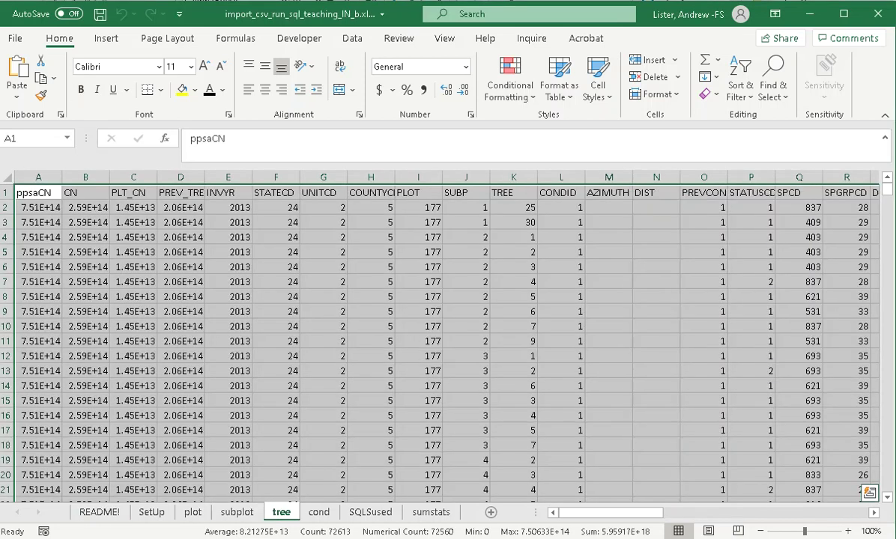
pyautogui.click(318, 512)
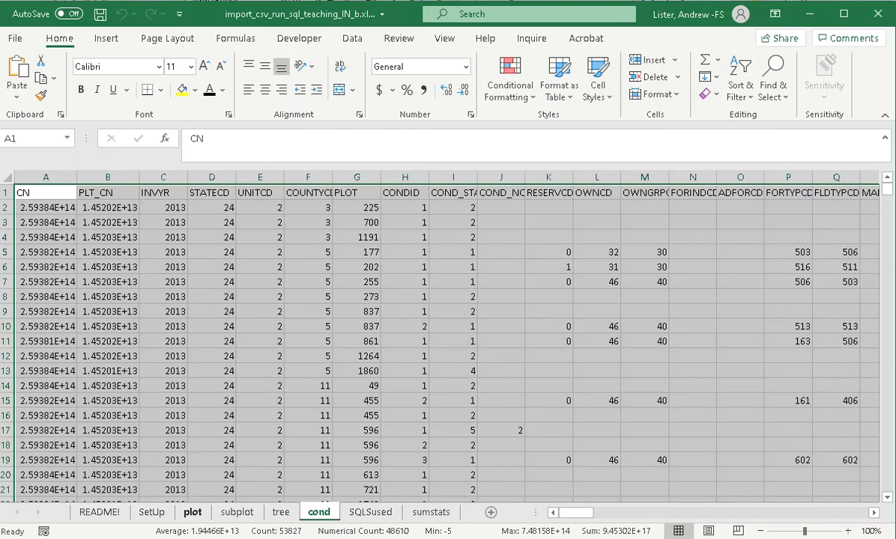
pyautogui.hotkey('ctrl', 'pageup')
pyautogui.hotkey('ctrl', 'pageup')
pyautogui.hotkey('ctrl', 'pageup')
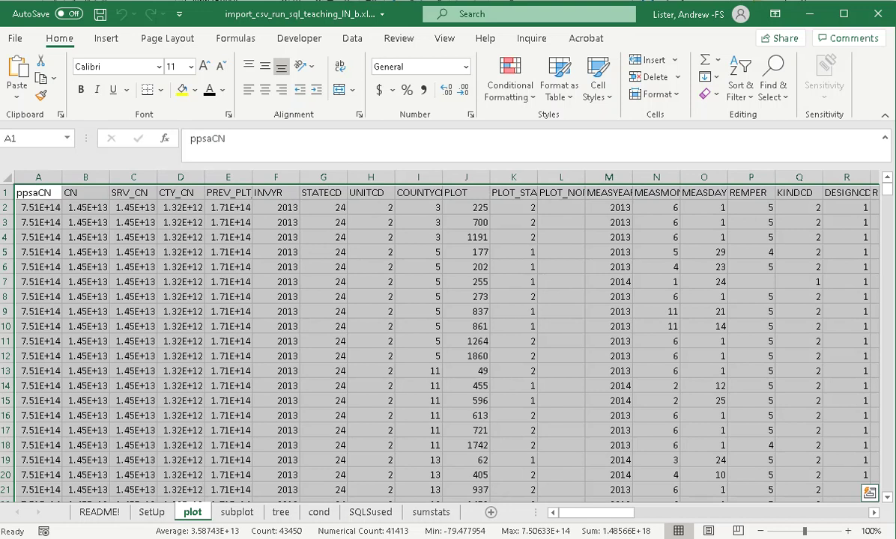
pyautogui.click(276, 177)
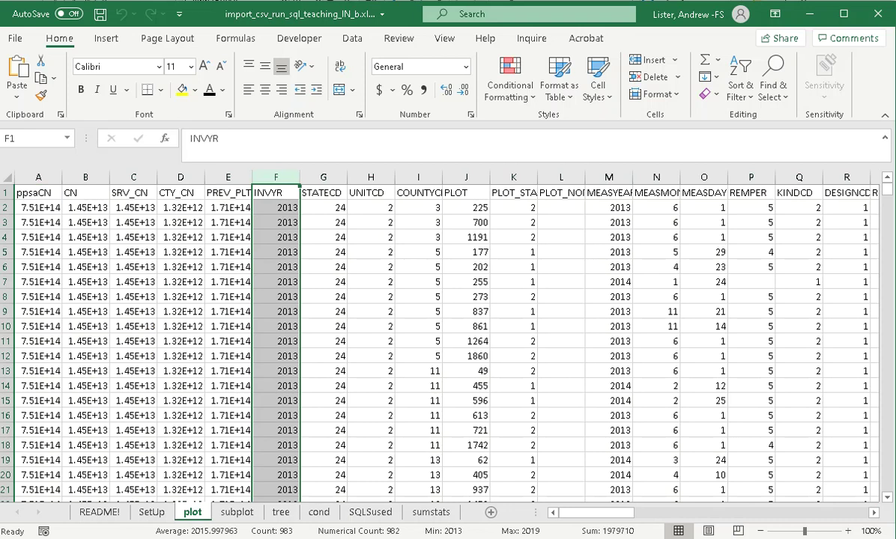
# Step: Check the 2019 current area, current volume evaluation on SetUp, then revisit the subplot, tree and cond tables
pyautogui.hotkey('ctrl', 'pageup')
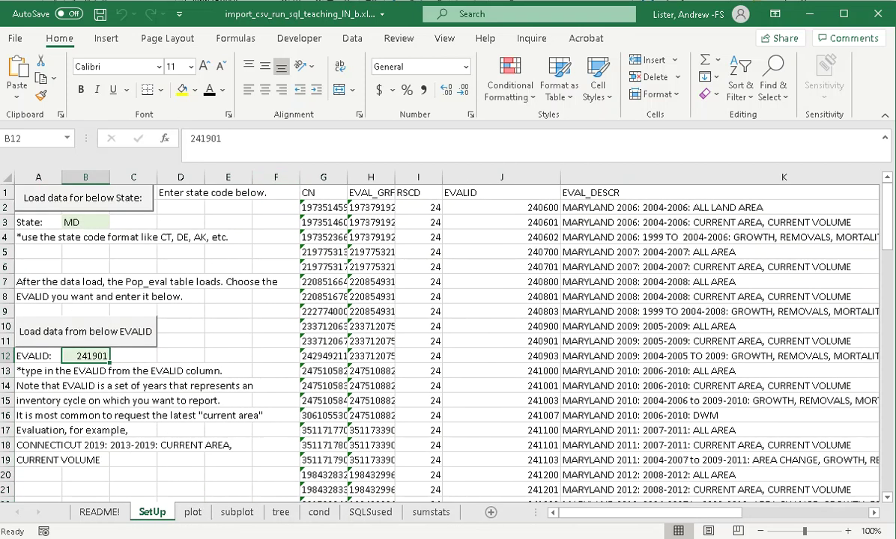
pyautogui.scroll(-15, 449, 337)
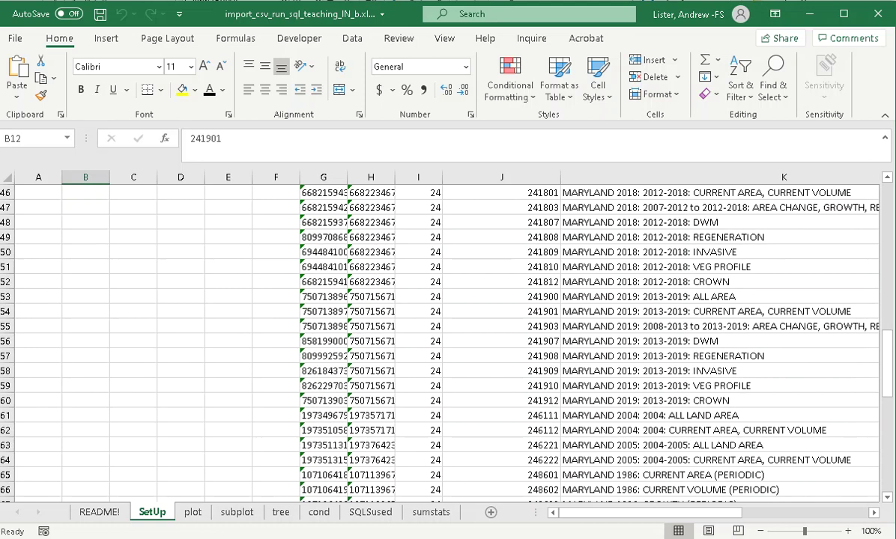
pyautogui.scroll(4, 450, 337)
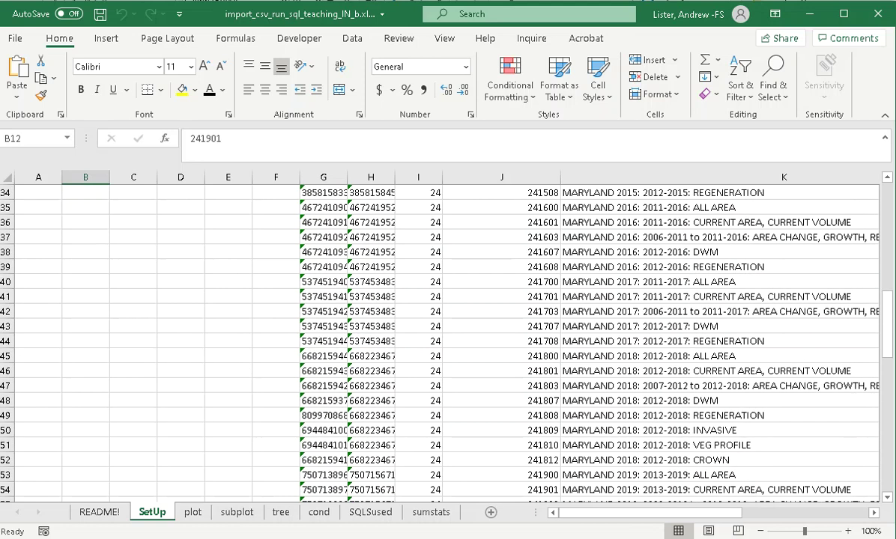
pyautogui.click(718, 490)
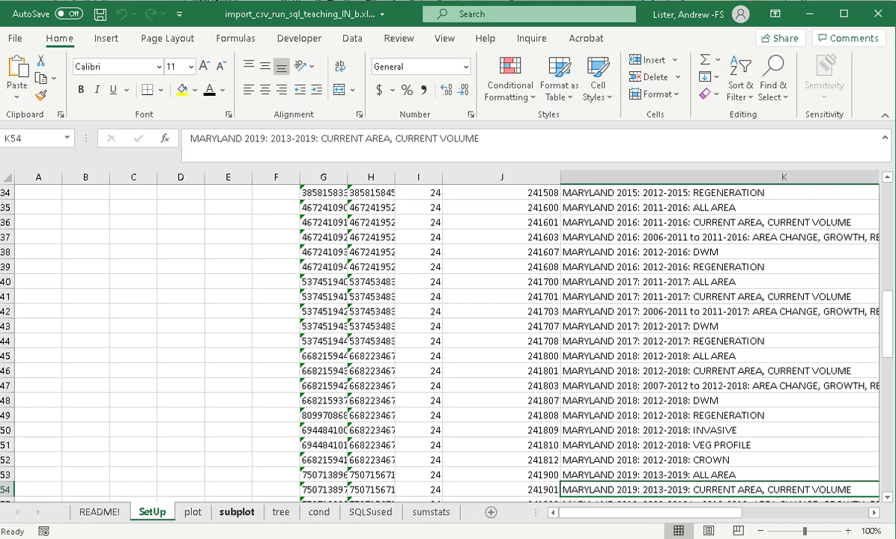
pyautogui.click(237, 512)
pyautogui.click(281, 511)
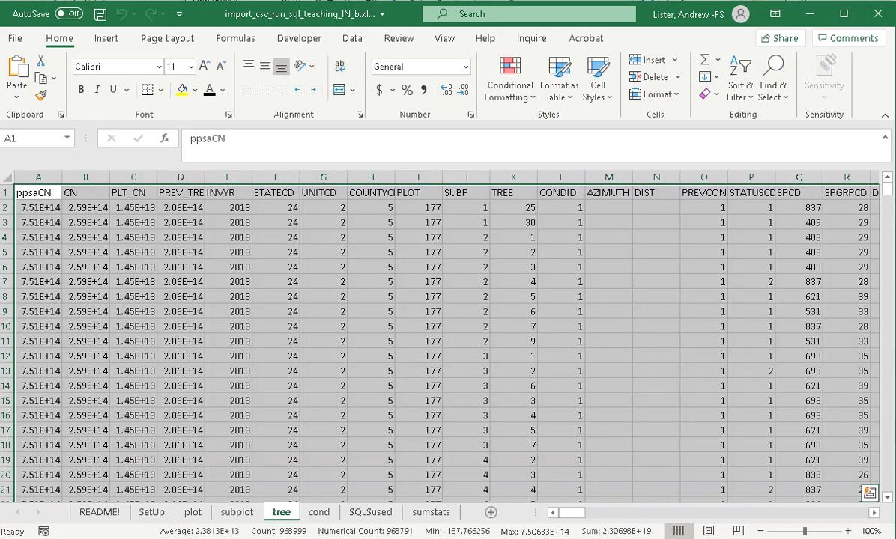
pyautogui.click(319, 511)
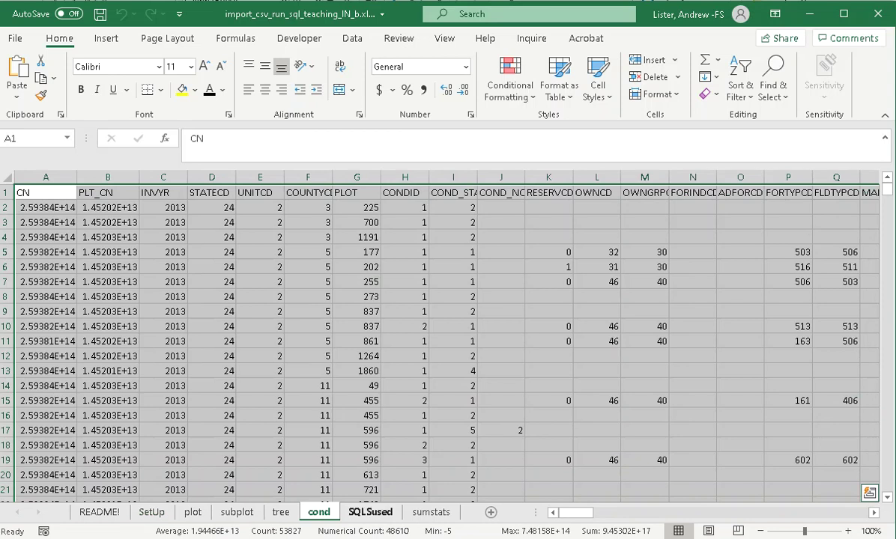
# Step: Run the tree-count-by-plot SQL into sumstats, widen column A, and check plot A2 and TreeCount 50 in B2
pyautogui.click(369, 512)
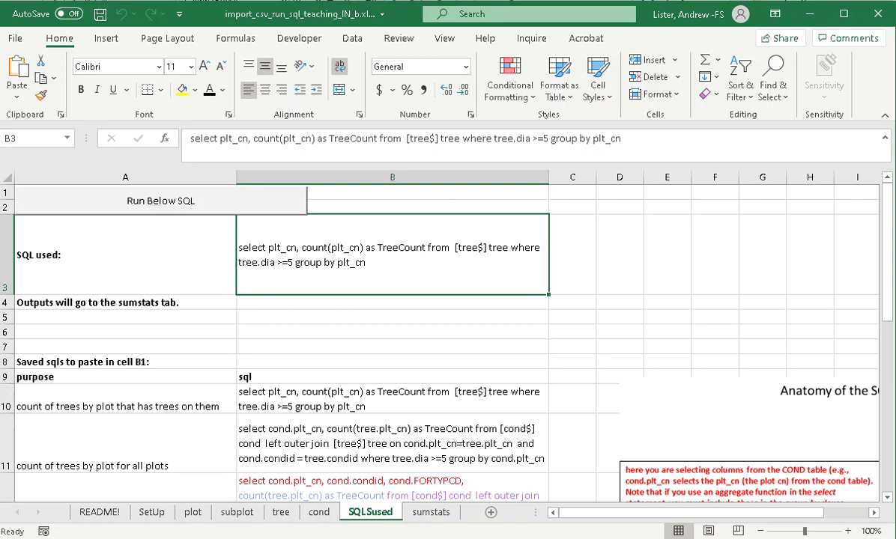
pyautogui.click(160, 201)
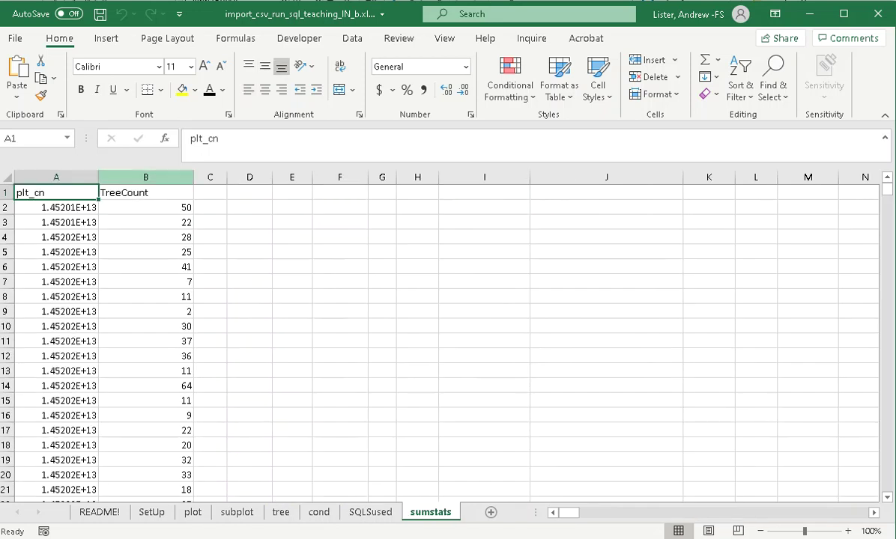
pyautogui.moveTo(98, 176); pyautogui.dragTo(140, 177)
pyautogui.click(76, 208)
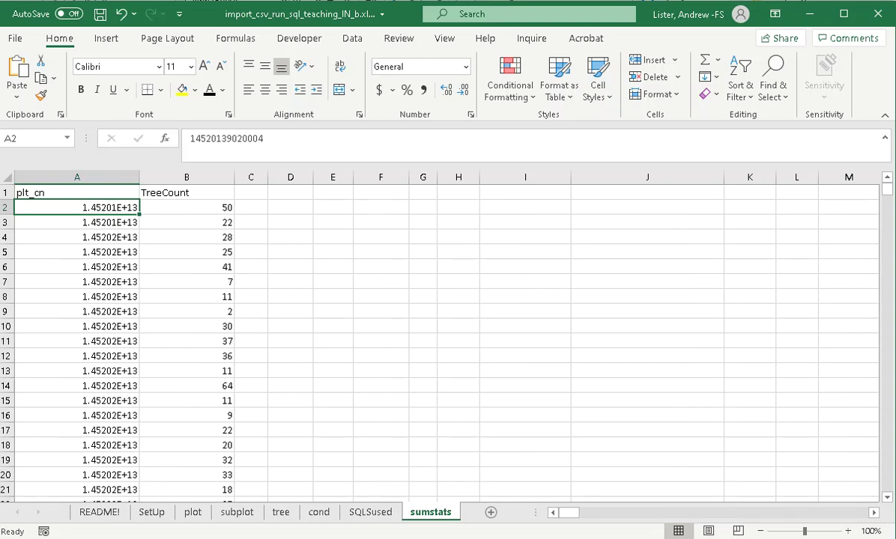
pyautogui.click(187, 207)
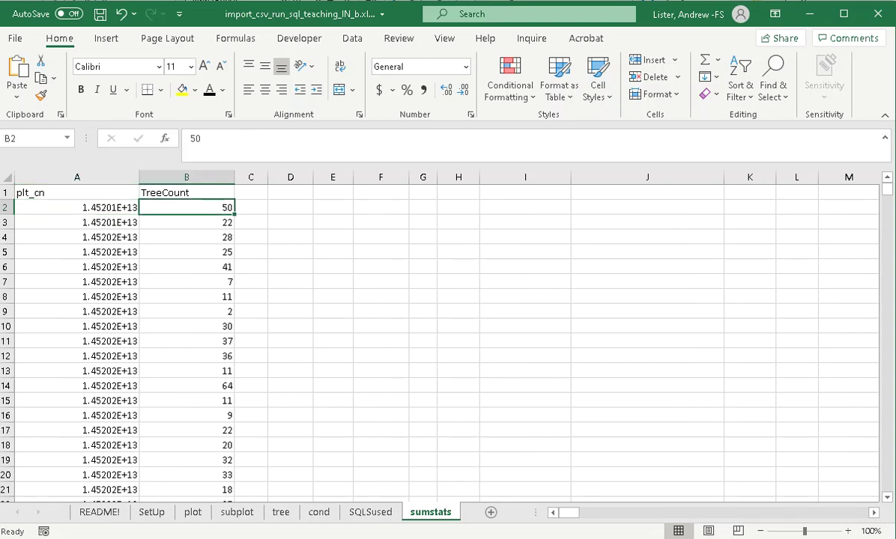
pyautogui.click(370, 512)
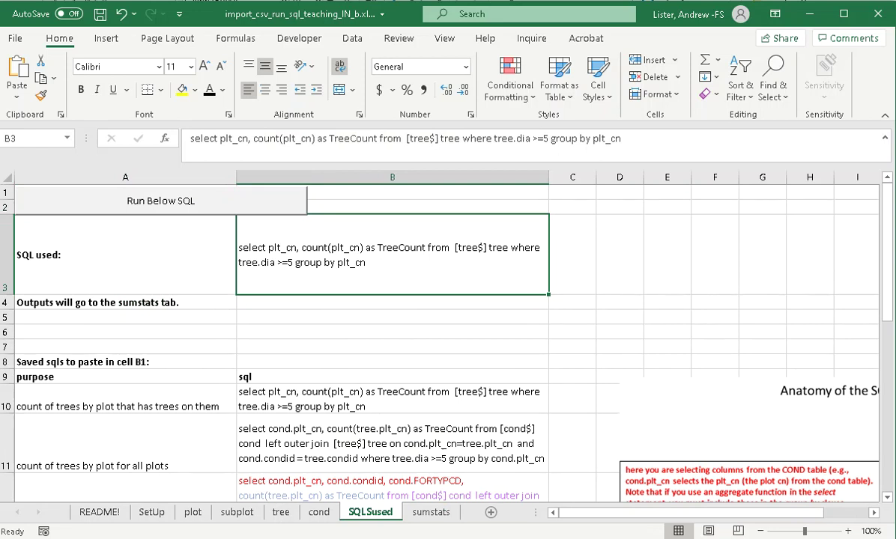
# Step: Copy the saved count-of-trees-for-all-plots query from B11 into B3 and run it into sumstats
pyautogui.click(392, 444)
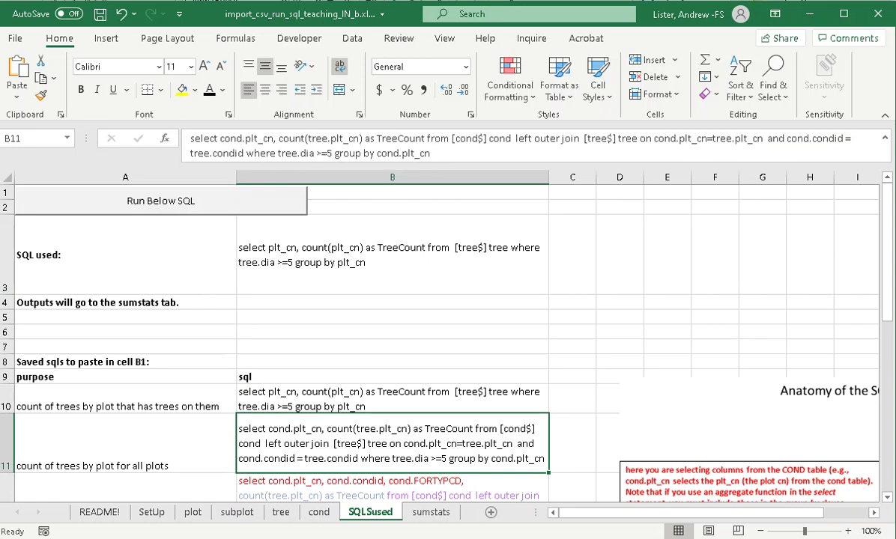
pyautogui.hotkey('ctrl', 'c')
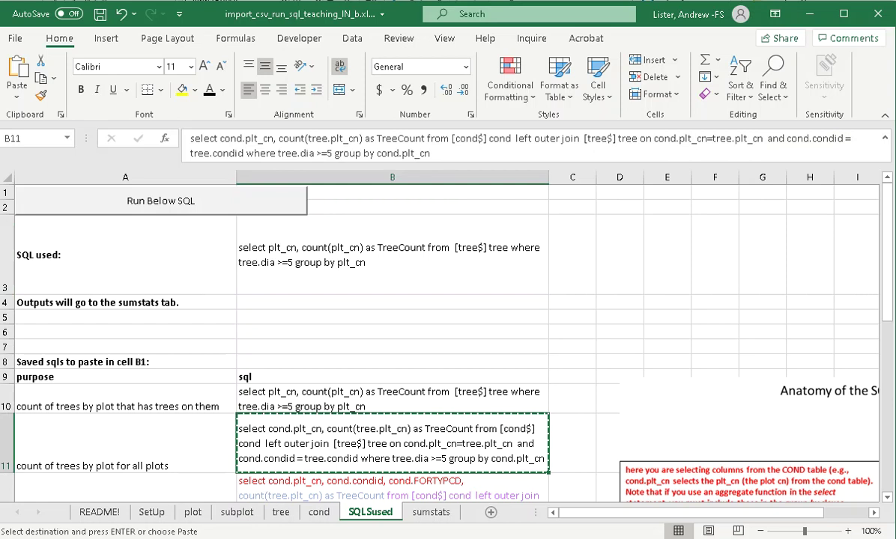
pyautogui.click(391, 255)
pyautogui.hotkey('ctrl', 'v')
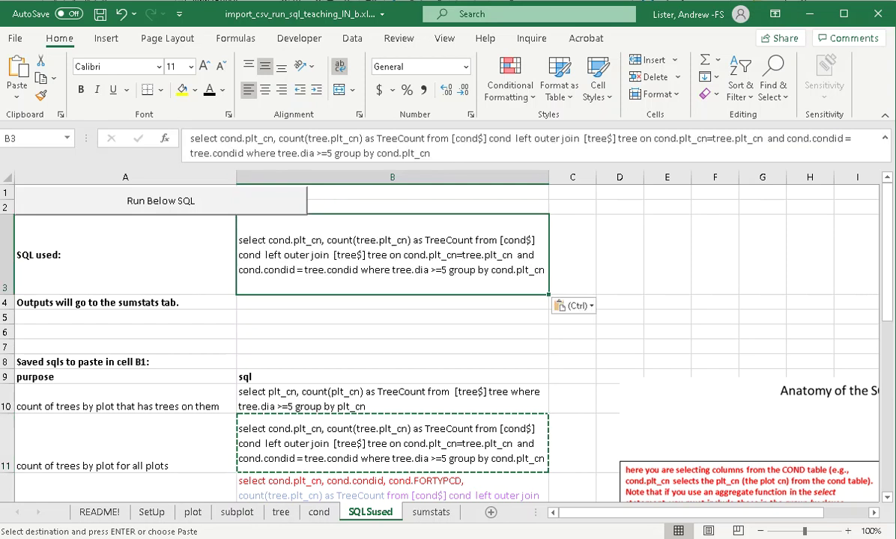
pyautogui.click(160, 201)
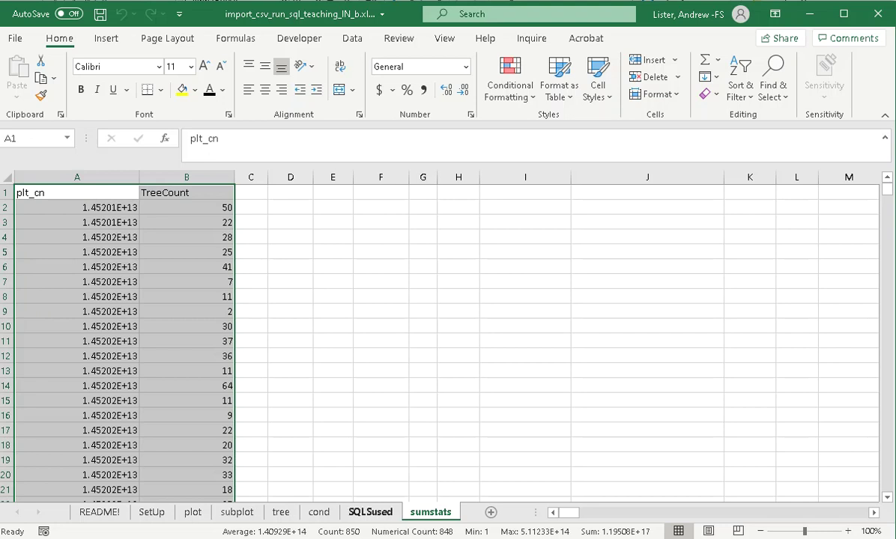
# Step: Replace B3 with the B12 trees-by-condid-by-forest-type query and run it into sumstats
pyautogui.click(370, 511)
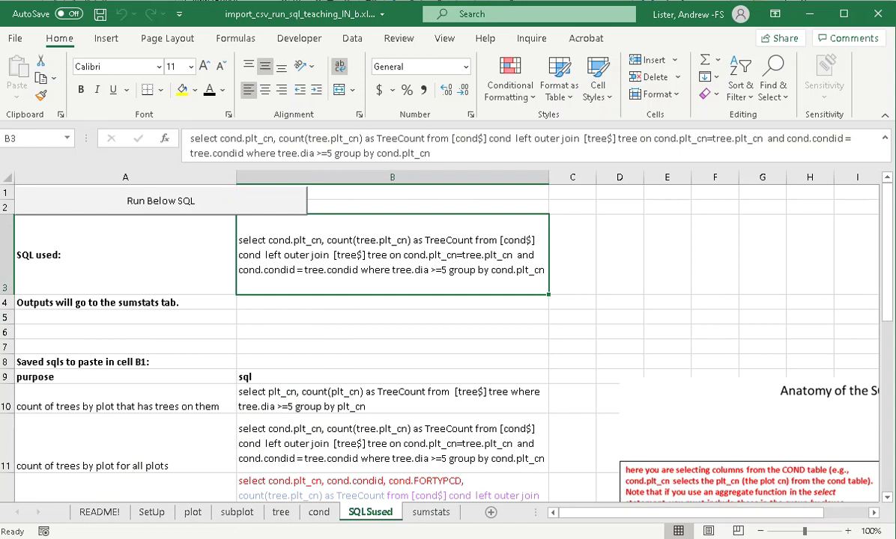
pyautogui.click(389, 486)
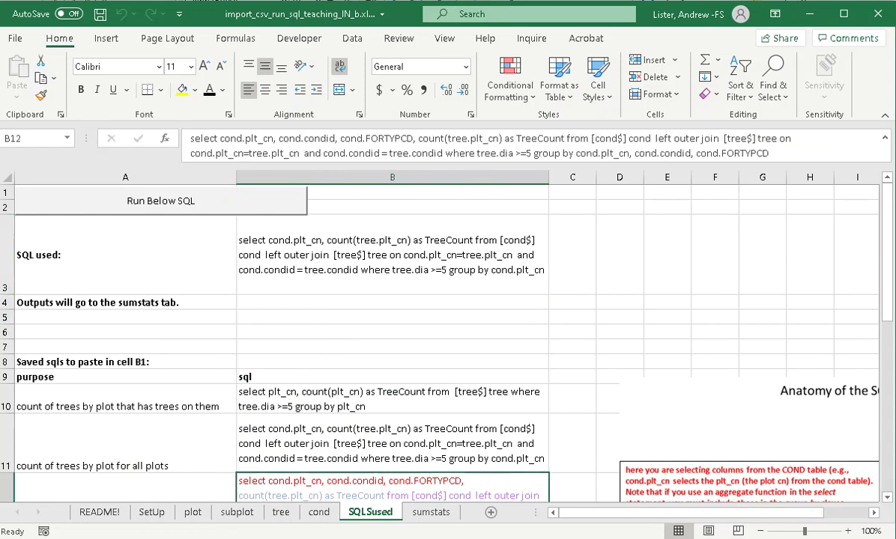
pyautogui.scroll(-1, 390, 337)
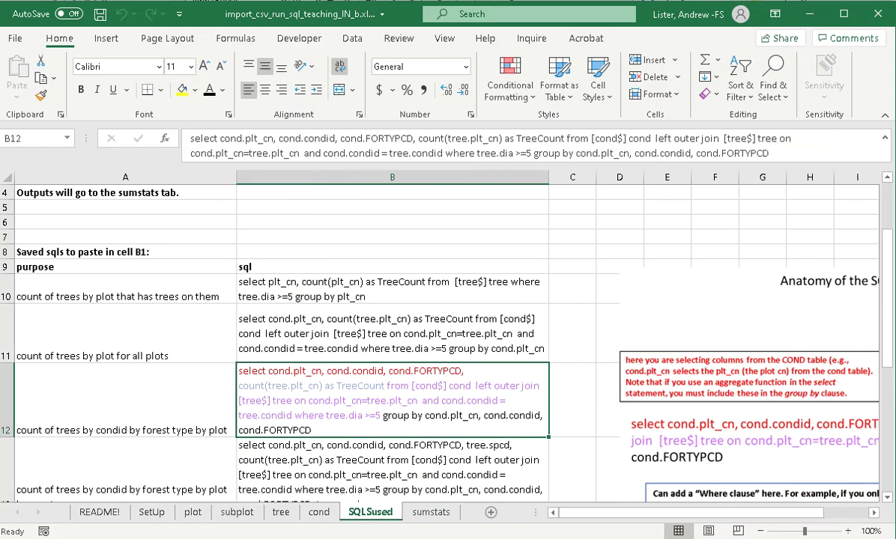
pyautogui.hotkey('ctrl', 'c')
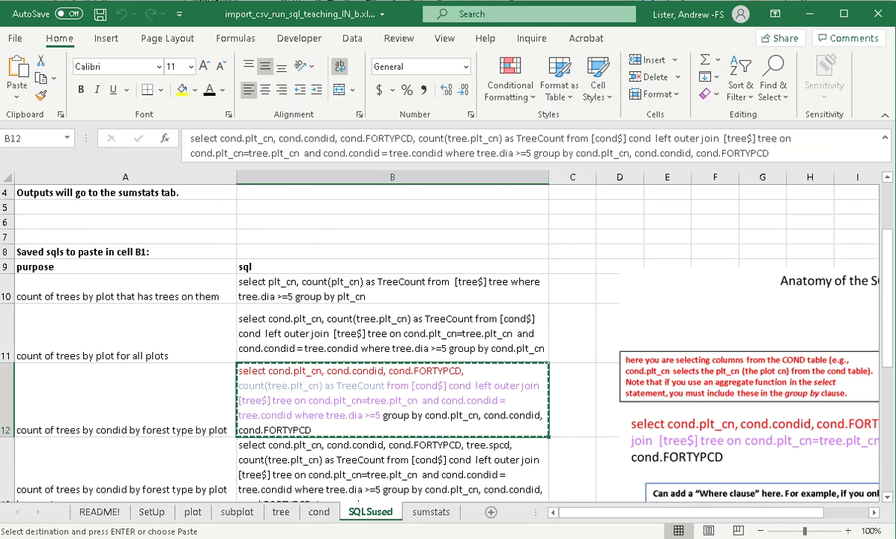
pyautogui.scroll(-3, 390, 337)
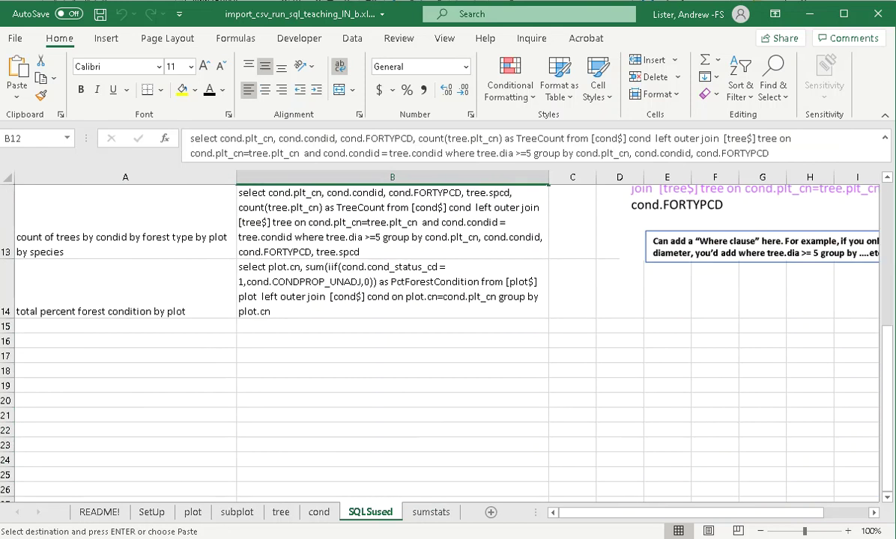
pyautogui.scroll(4, 389, 337)
pyautogui.click(392, 254)
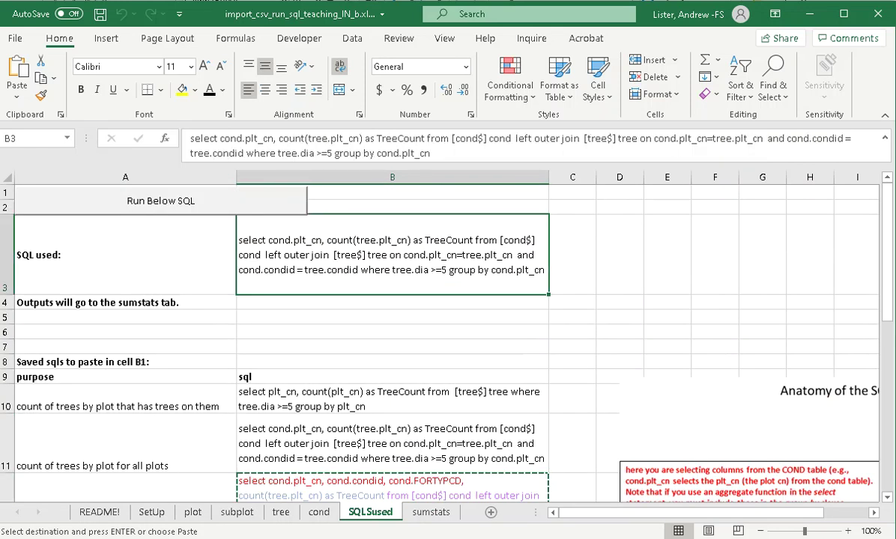
pyautogui.hotkey('ctrl', 'v')
pyautogui.click(161, 200)
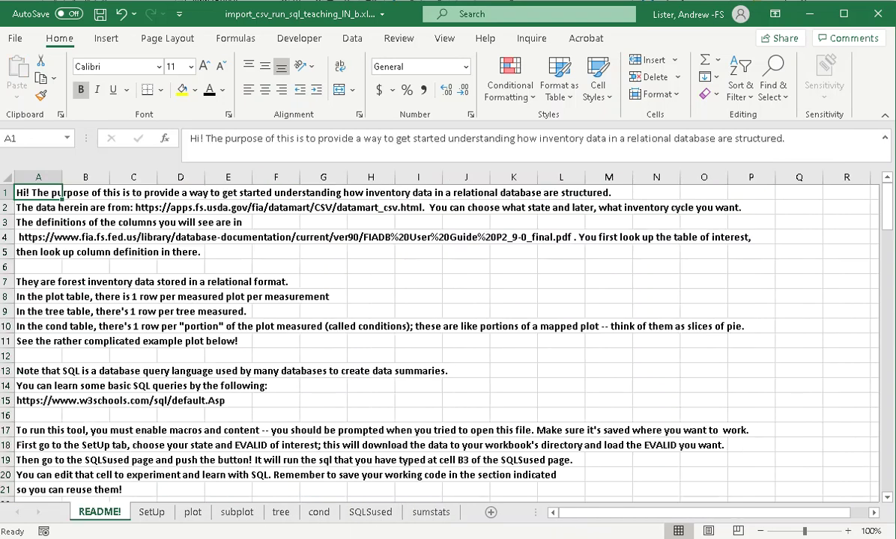
pyautogui.scroll(-3, 441, 337)
pyautogui.scroll(-5, 214, 369)
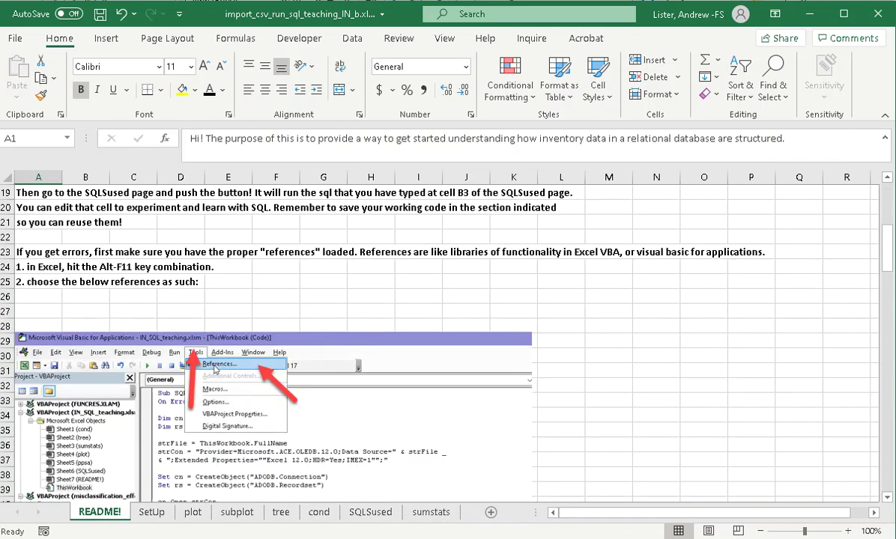
pyautogui.scroll(2, 214, 370)
pyautogui.scroll(-2, 442, 337)
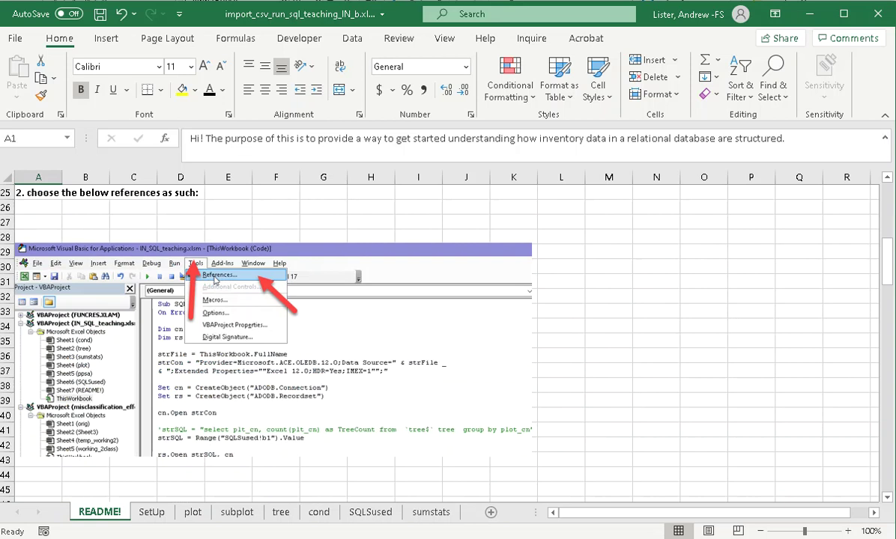
pyautogui.scroll(1, 441, 337)
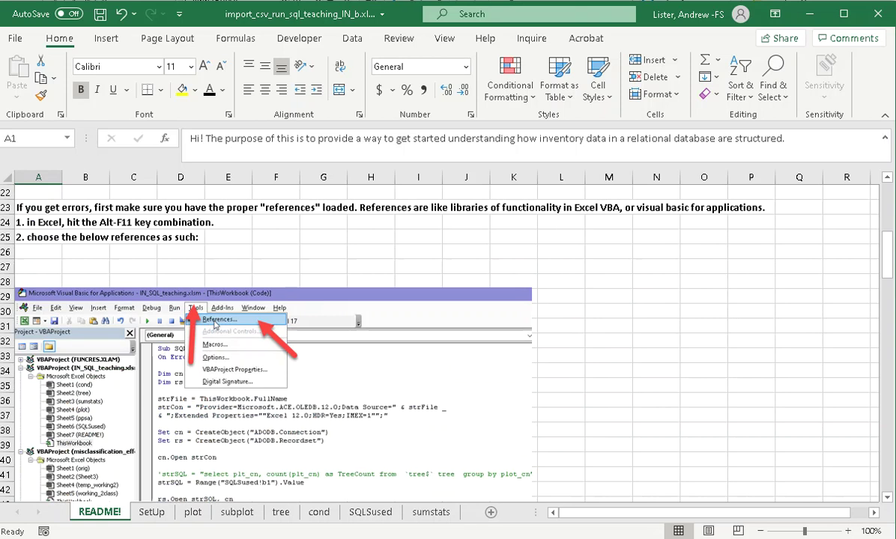
pyautogui.scroll(-2, 442, 337)
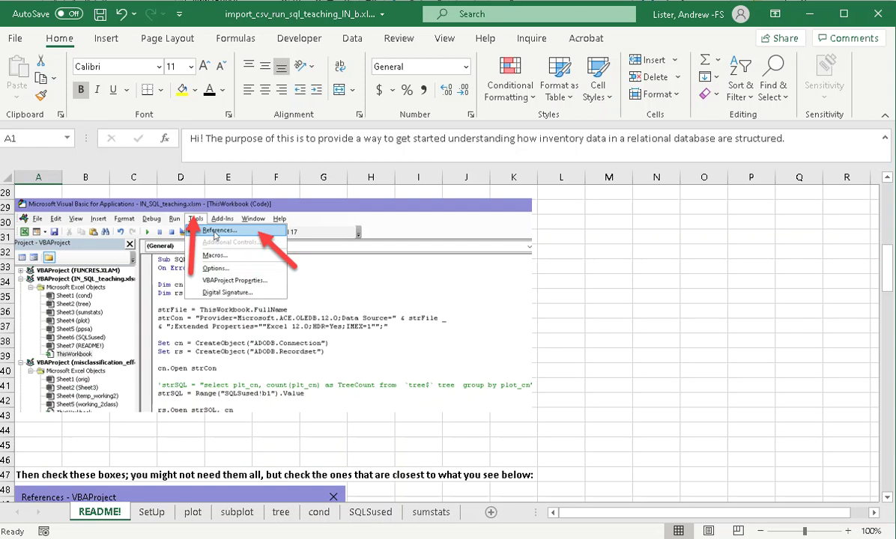
pyautogui.scroll(-7, 305, 372)
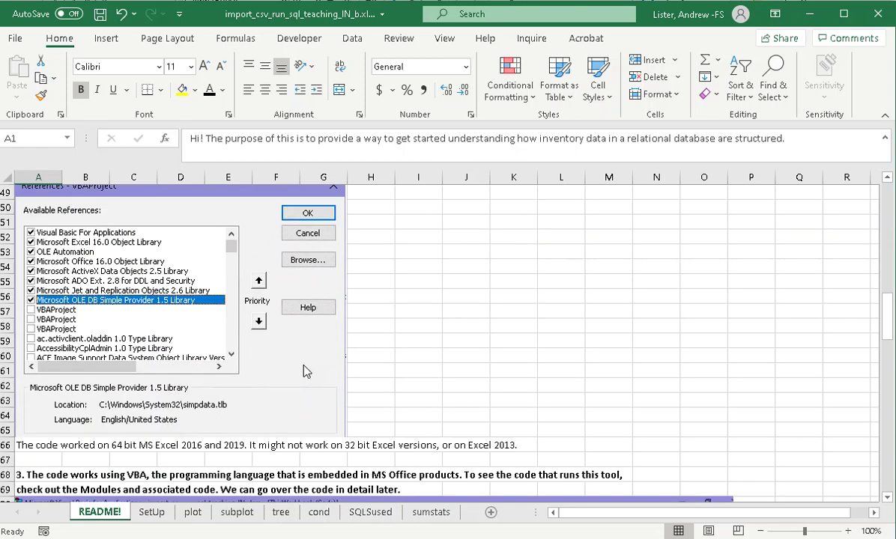
pyautogui.scroll(-6, 304, 371)
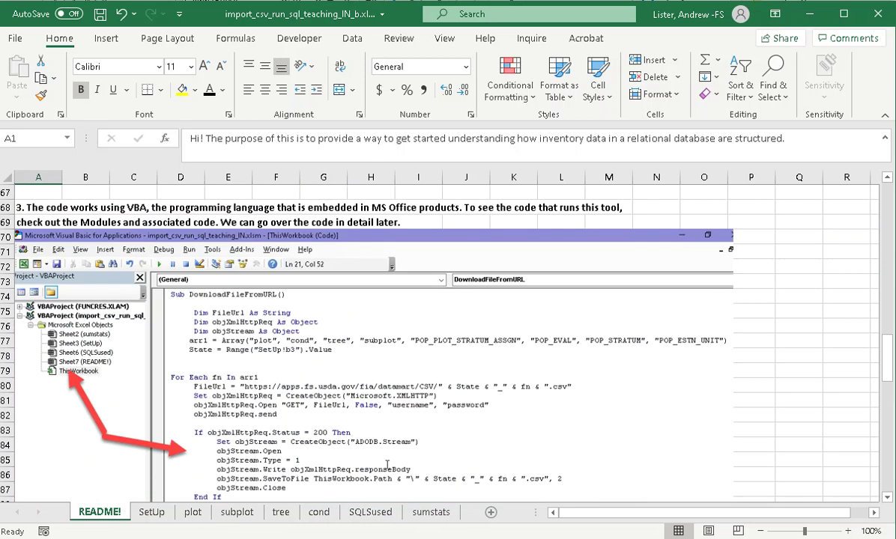
pyautogui.scroll(-2, 304, 371)
pyautogui.scroll(-4, 450, 337)
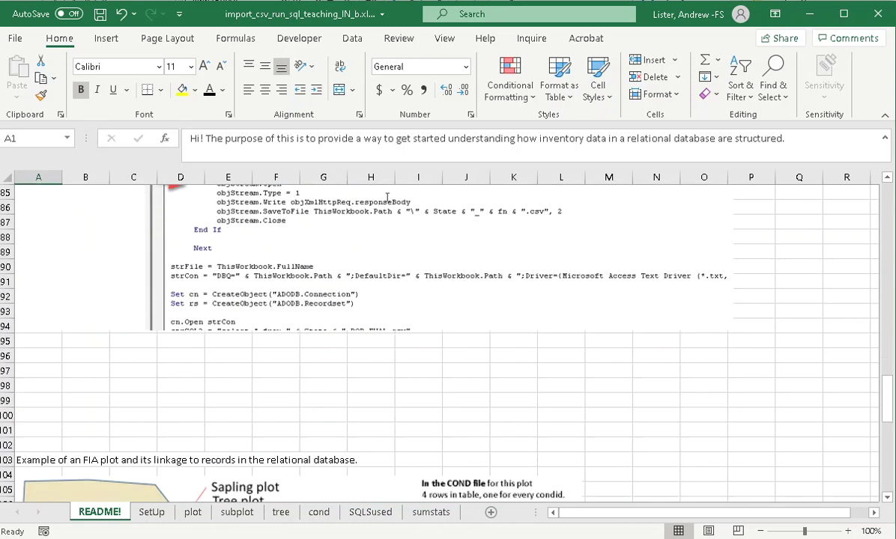
pyautogui.scroll(-3, 387, 197)
pyautogui.scroll(-2, 440, 337)
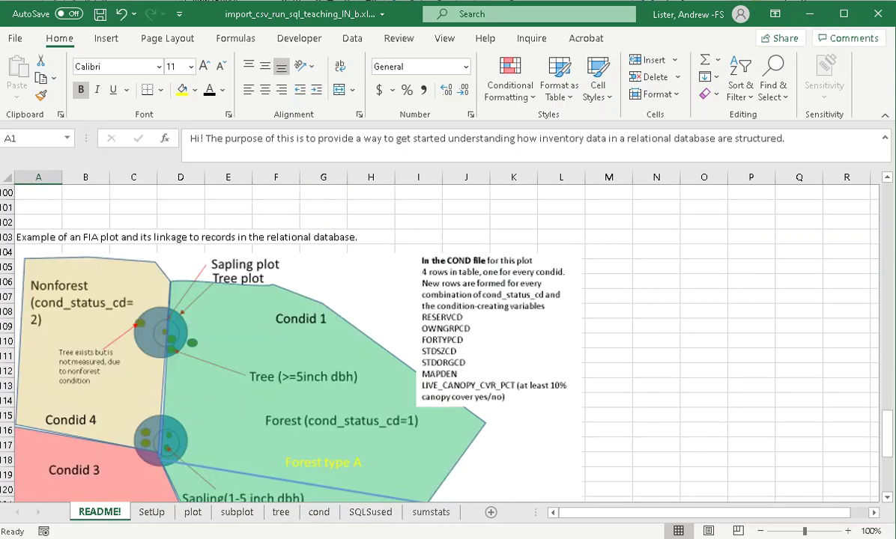
pyautogui.scroll(-1, 450, 337)
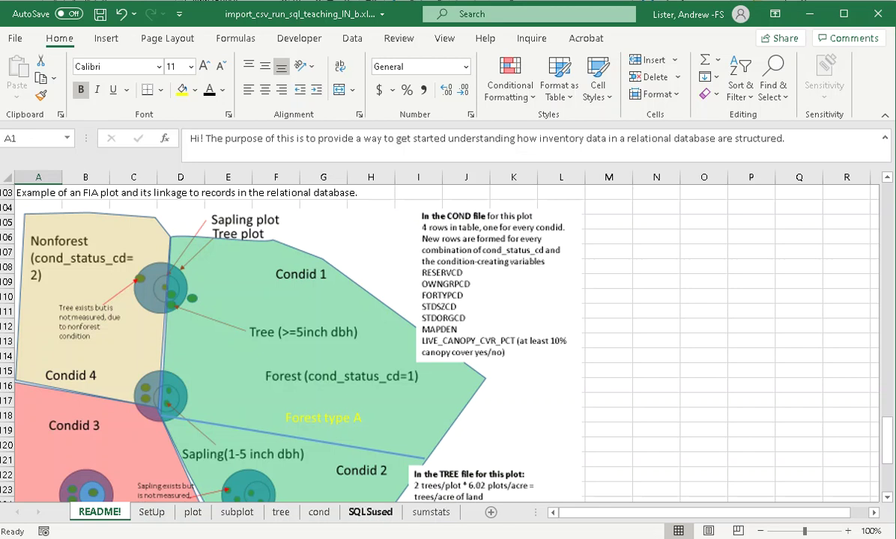
# Step: Scroll through SQLused's saved queries and over to the annotated join-and-aggregate SQL notes and back
pyautogui.click(370, 512)
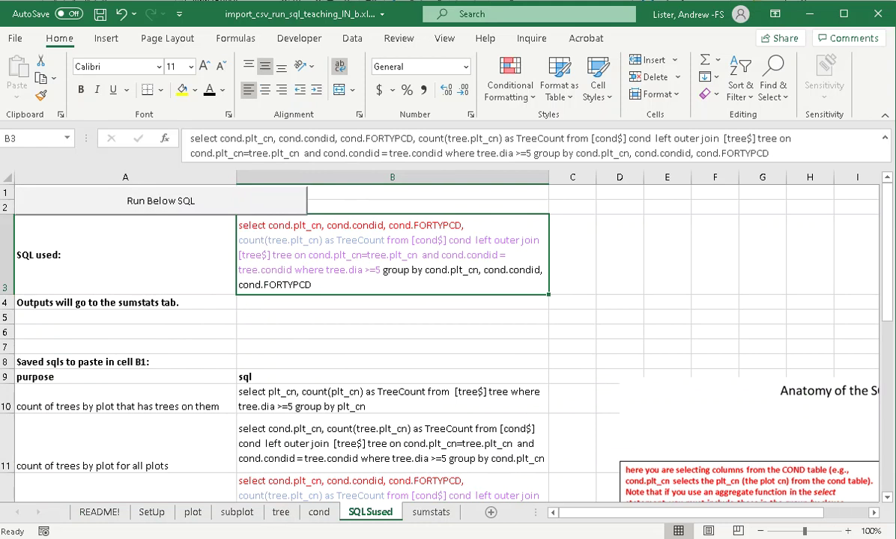
pyautogui.scroll(-3, 442, 337)
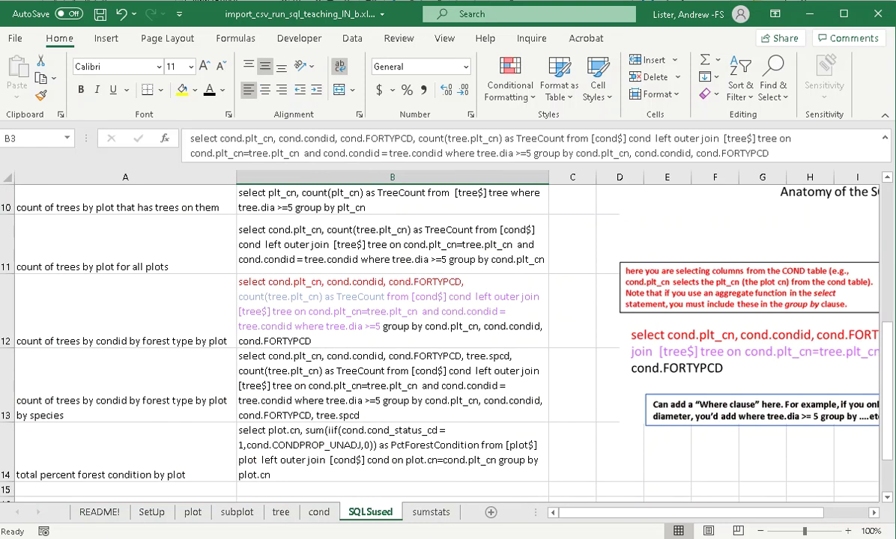
pyautogui.moveTo(689, 512); pyautogui.dragTo(734, 512)
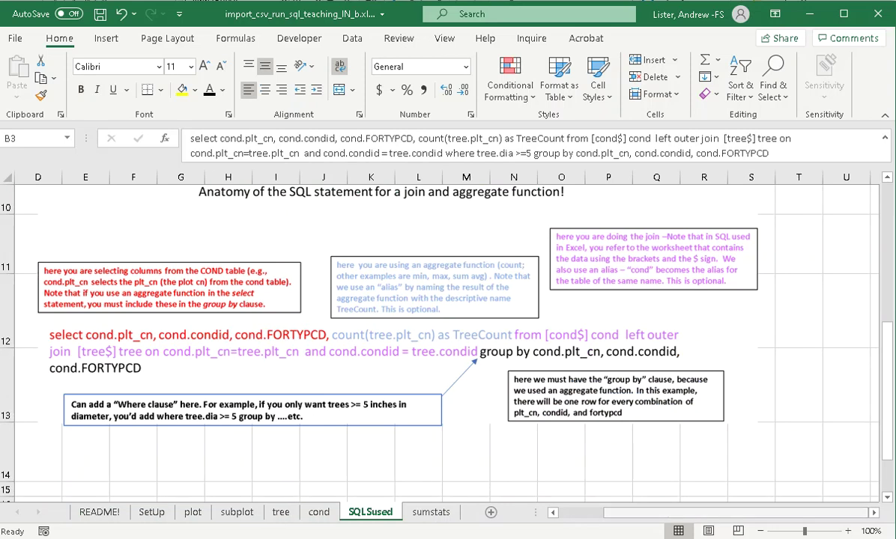
pyautogui.hscroll(-3, 448, 337)
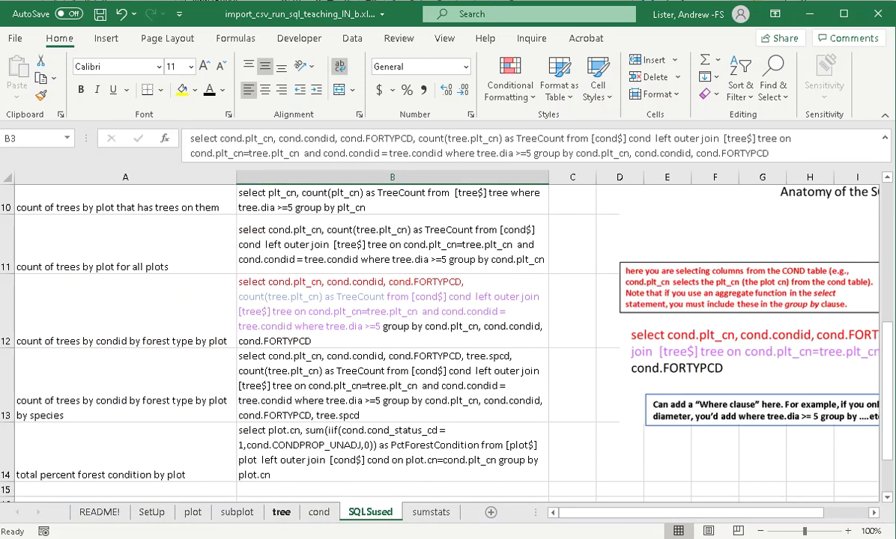